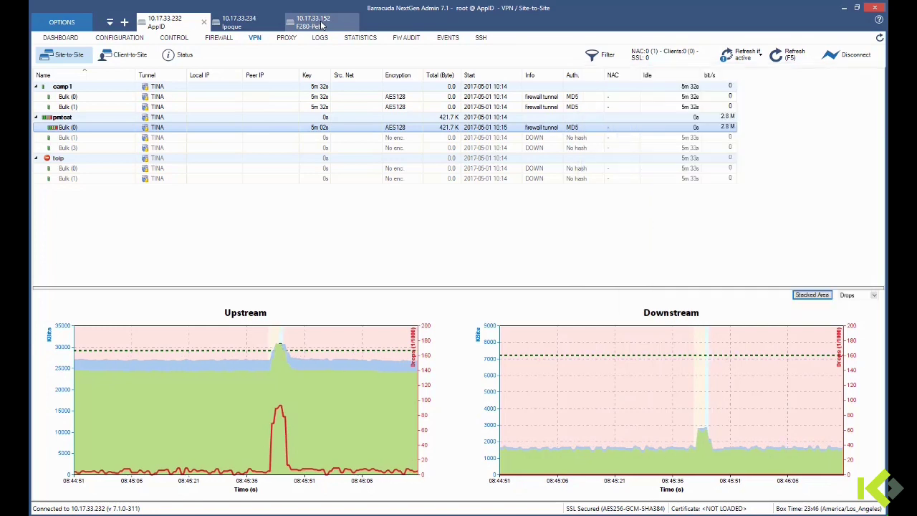
Step: On F280-Peter's Traffic Shaping page, lower the outbound rate of interfaces p2 and p3 from 30 to 10 MBits
{"action": "left_click", "coordinate": [322, 25]}
{"action": "double_click", "coordinate": [149, 128]}
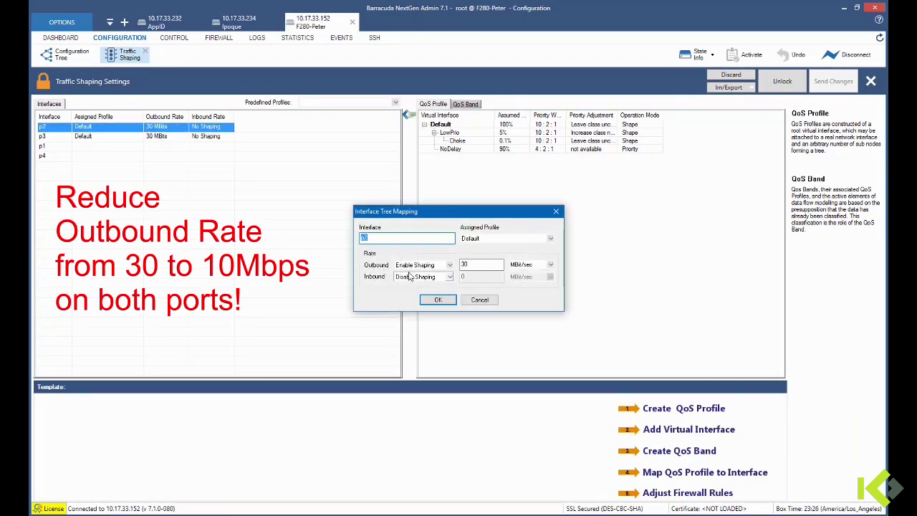
{"action": "double_click", "coordinate": [466, 264]}
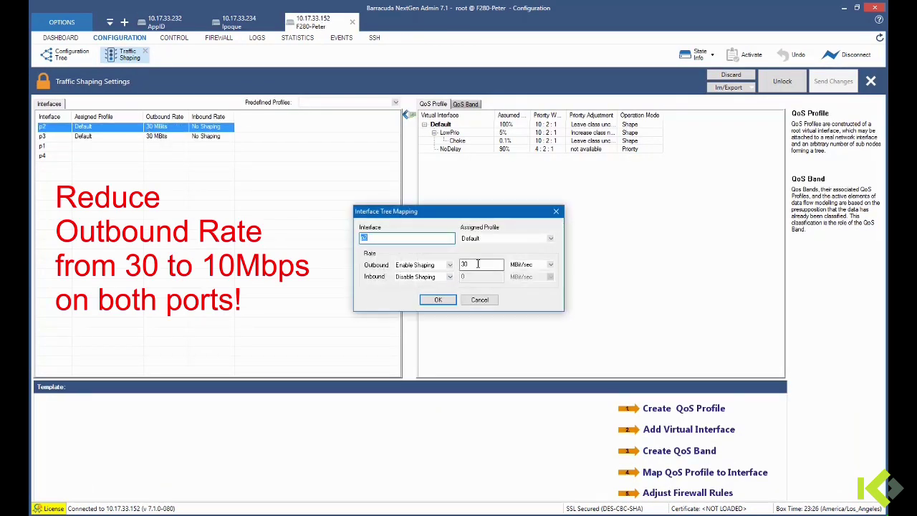
{"action": "left_click", "coordinate": [438, 300]}
{"action": "double_click", "coordinate": [150, 136]}
{"action": "double_click", "coordinate": [466, 265]}
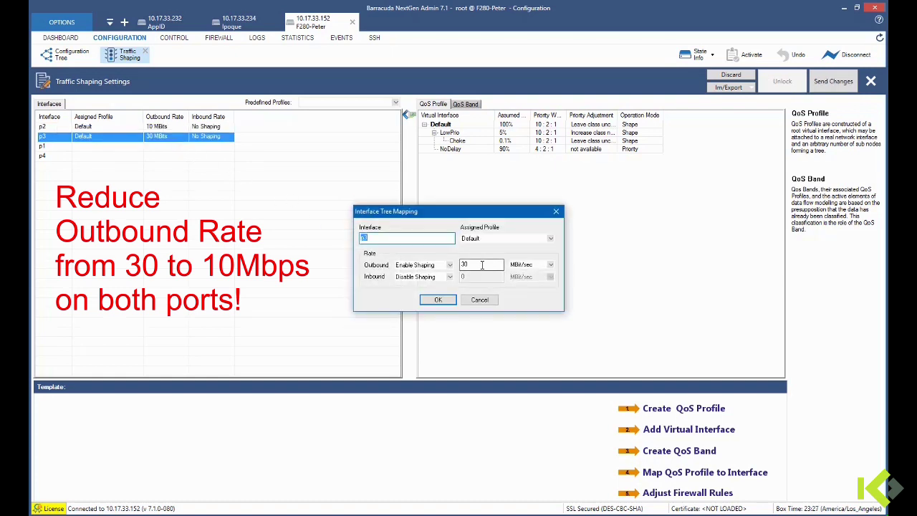
{"action": "type", "text": "10"}
{"action": "left_click", "coordinate": [440, 300]}
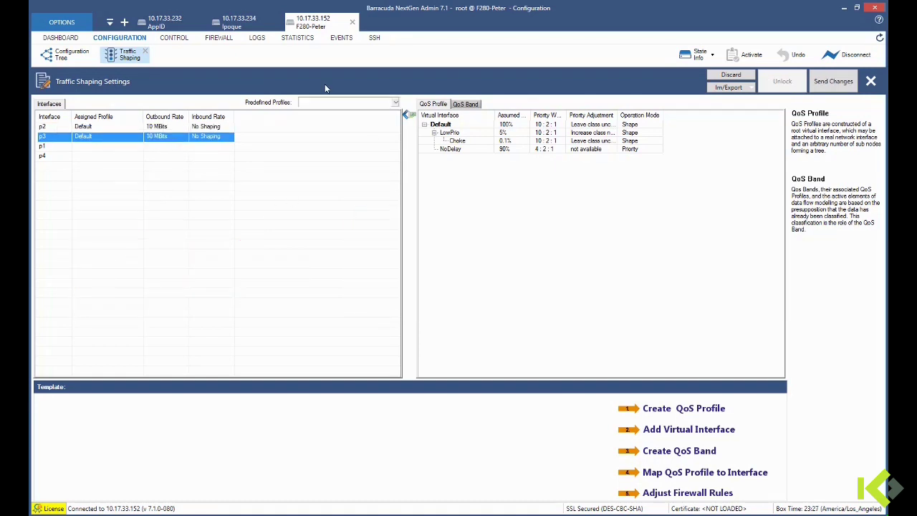
Step: Send and activate the shaping changes, then go back to the AppID VPN tunnel view
{"action": "left_click", "coordinate": [834, 81]}
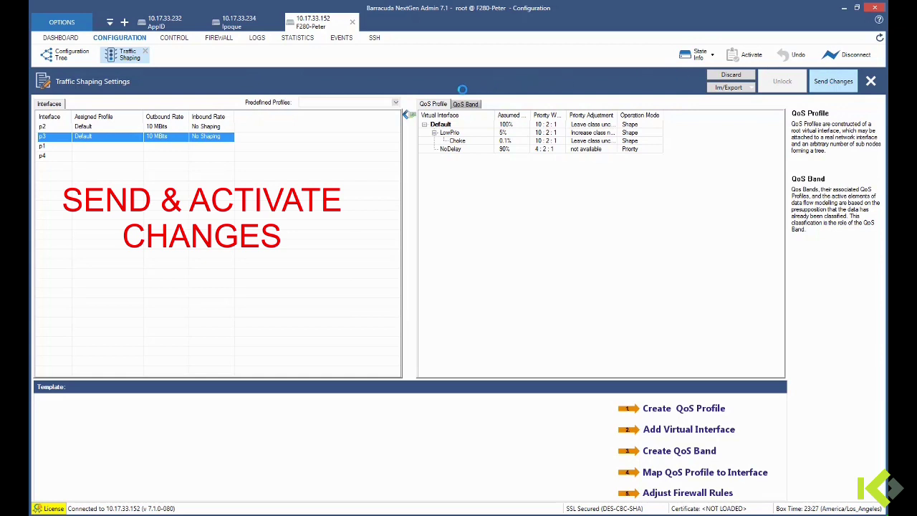
{"action": "left_click", "coordinate": [457, 275]}
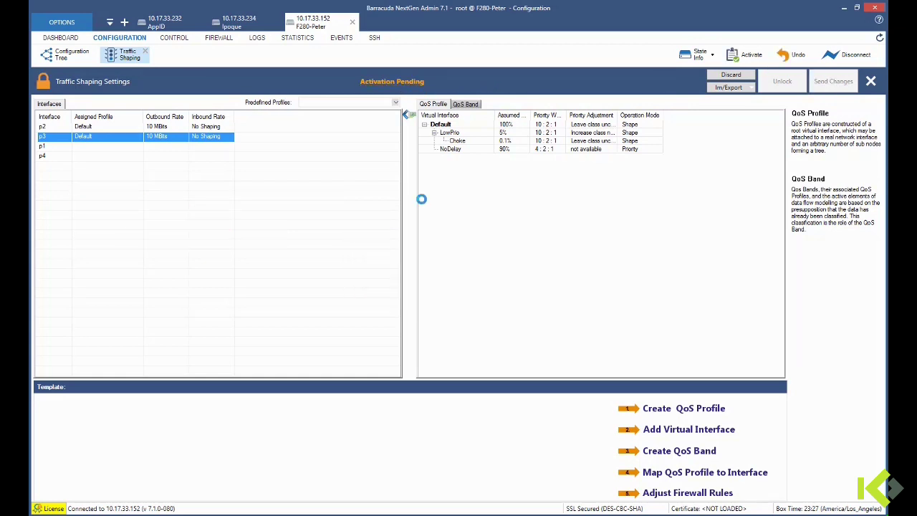
{"action": "left_click", "coordinate": [166, 21]}
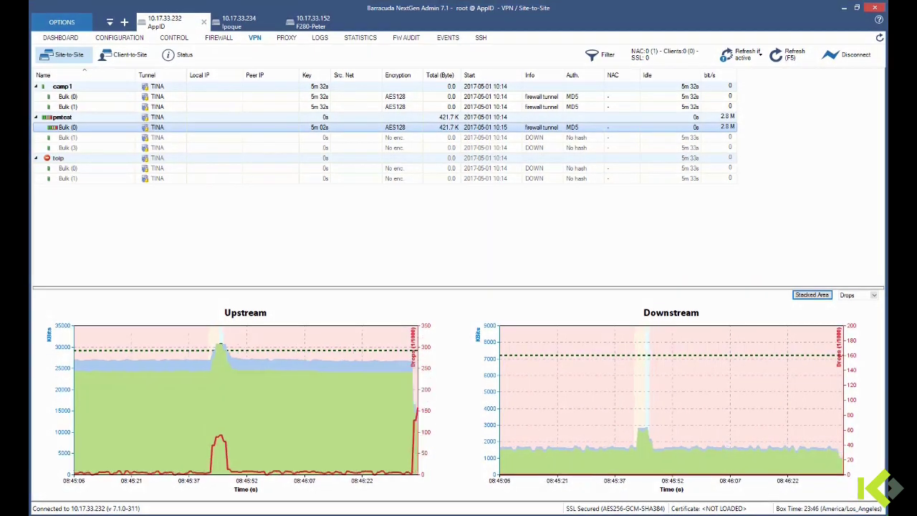
Step: Bring the live camera stream window to the front beside the VPN graphs
{"action": "key", "text": "alt+Tab"}
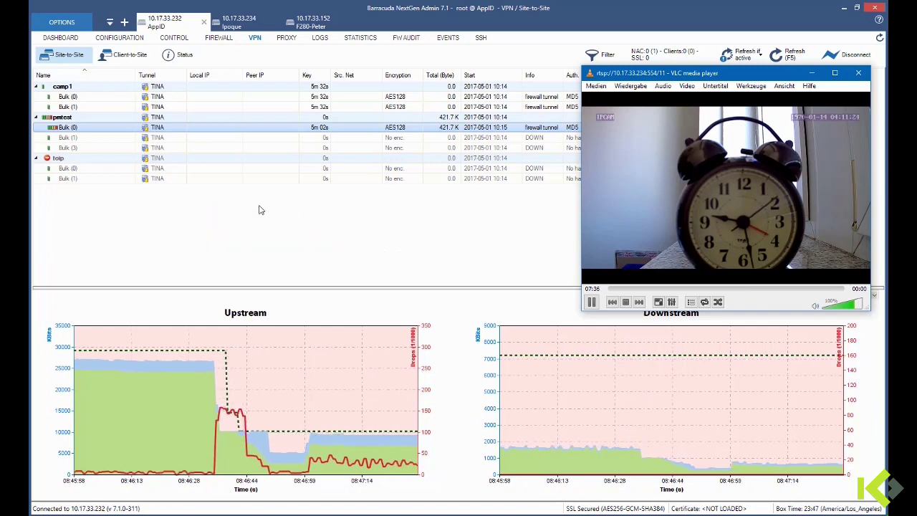
Step: On F280-Peter's Traffic Shaping page, raise the outbound rate of p2 and p3 from 10 to 30 MBits
{"action": "left_click", "coordinate": [308, 23]}
{"action": "double_click", "coordinate": [83, 126]}
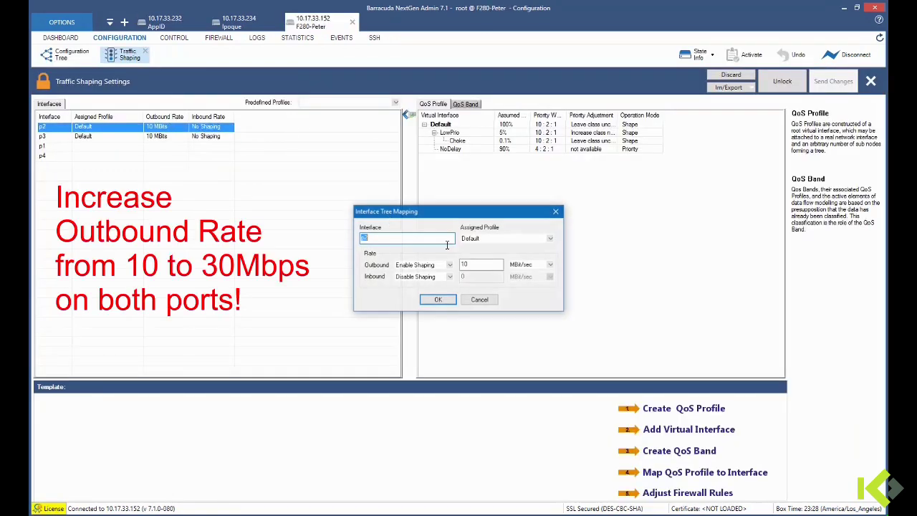
{"action": "double_click", "coordinate": [483, 264]}
{"action": "type", "text": "3"}
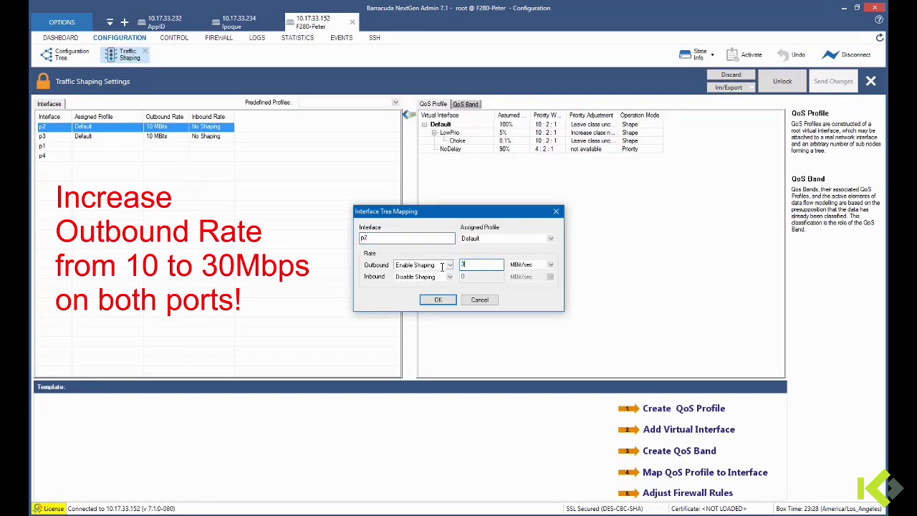
{"action": "type", "text": "0"}
{"action": "left_click", "coordinate": [438, 300]}
{"action": "double_click", "coordinate": [166, 136]}
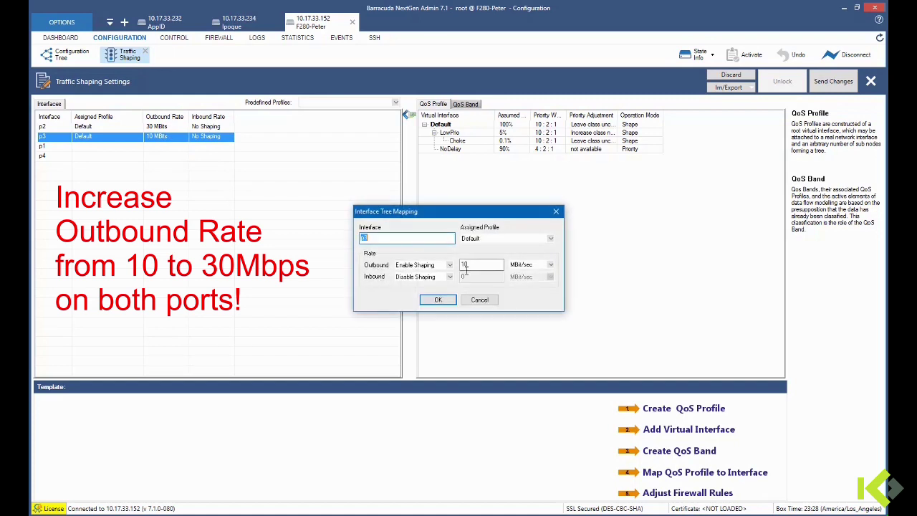
{"action": "double_click", "coordinate": [467, 265]}
{"action": "type", "text": "30"}
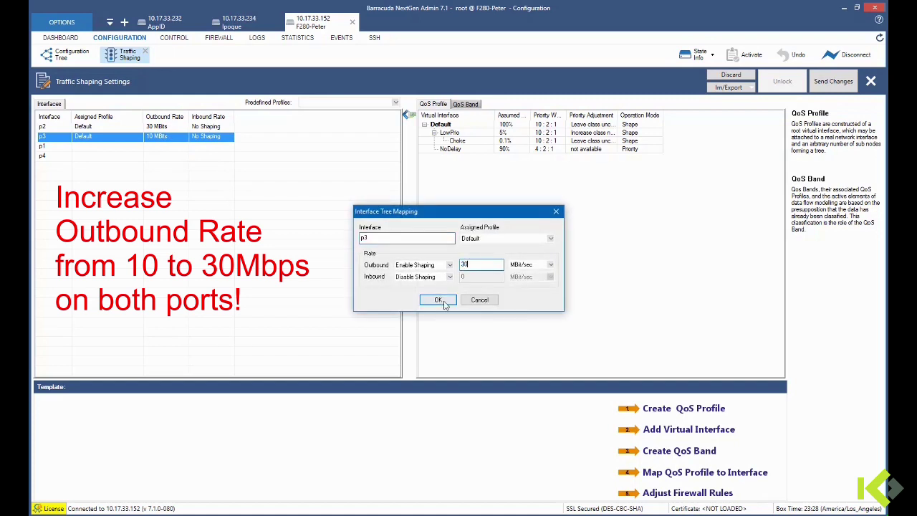
{"action": "left_click", "coordinate": [437, 300]}
Step: Send and activate the shaping changes, then go back to the AppID VPN tunnel view
{"action": "left_click", "coordinate": [835, 84]}
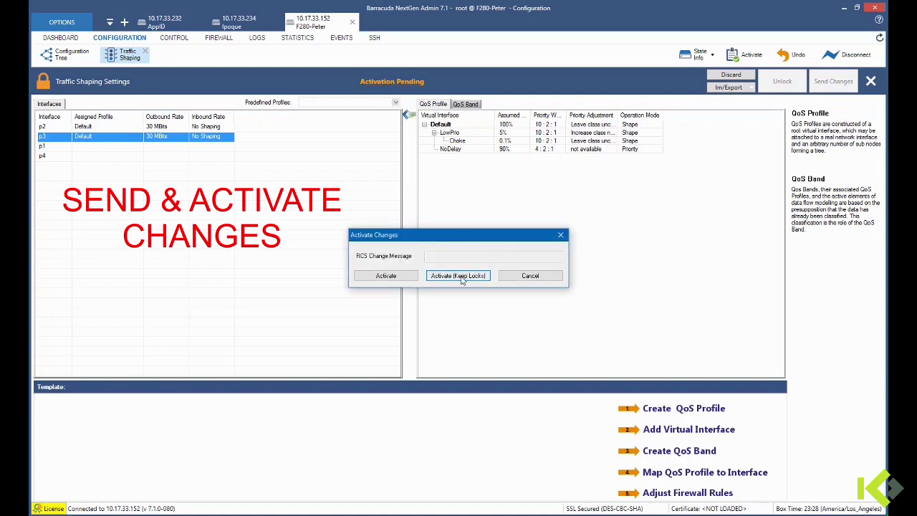
{"action": "left_click", "coordinate": [458, 276]}
{"action": "left_click", "coordinate": [172, 22]}
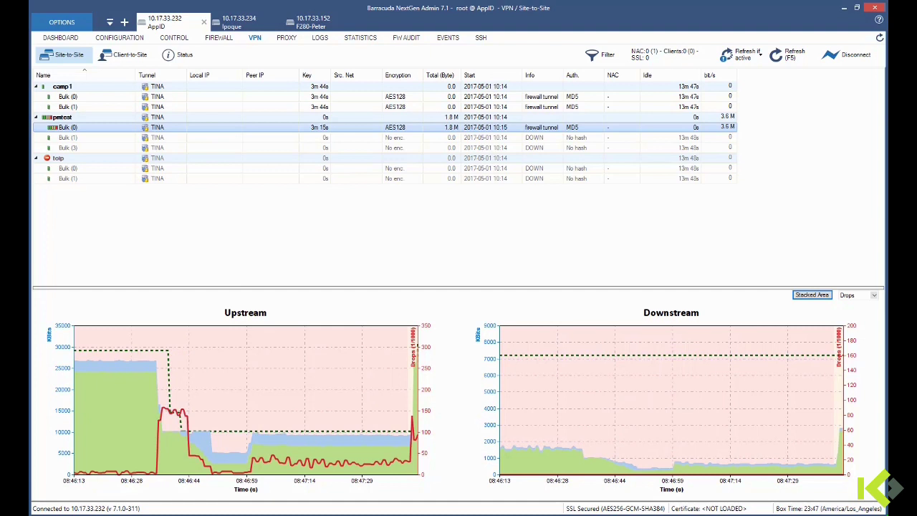
Step: Bring the VLC camera stream window back in front of the Site-to-Site view
{"action": "key", "text": "alt+Tab"}
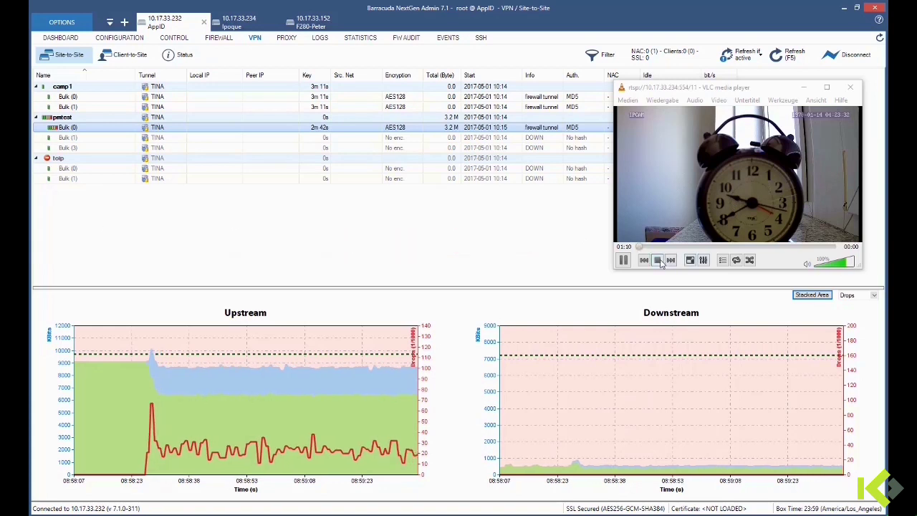
Step: Stop the VLC camera stream and drag the player window off-screen
{"action": "left_click", "coordinate": [660, 261]}
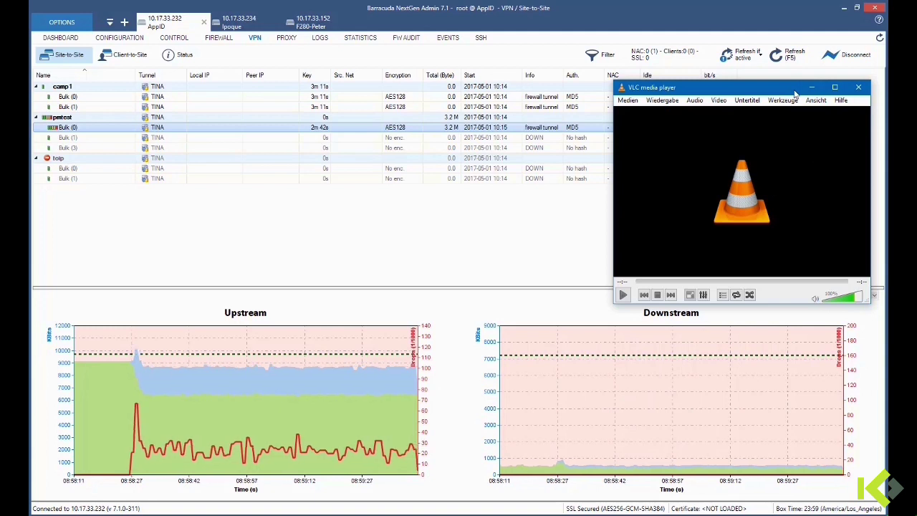
{"action": "left_click_drag", "start_coordinate": [796, 94], "coordinate": [0, 150]}
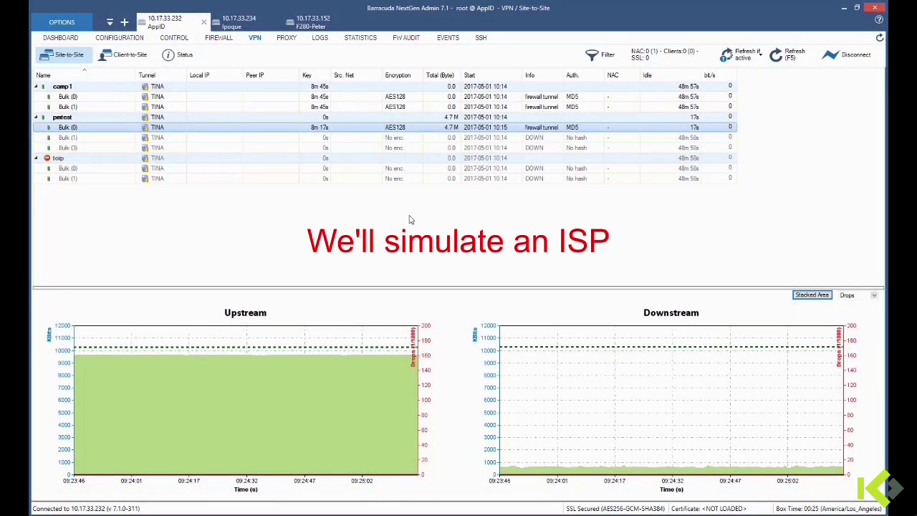
Step: Rerun the fwqa load test with conc=10 on the Ipoque shell, then return to the AppID graphs
{"action": "left_click", "coordinate": [244, 22]}
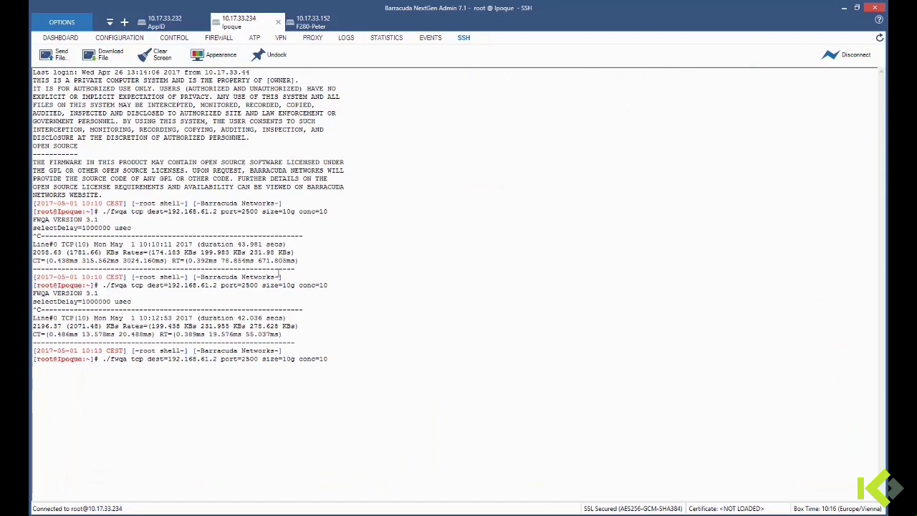
{"action": "left_click_drag", "start_coordinate": [299, 358], "coordinate": [329, 358]}
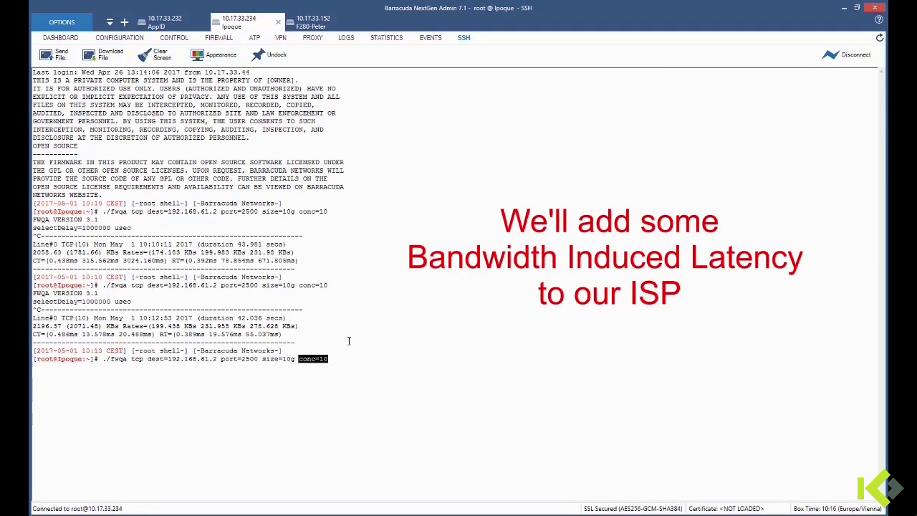
{"action": "key", "text": "Return"}
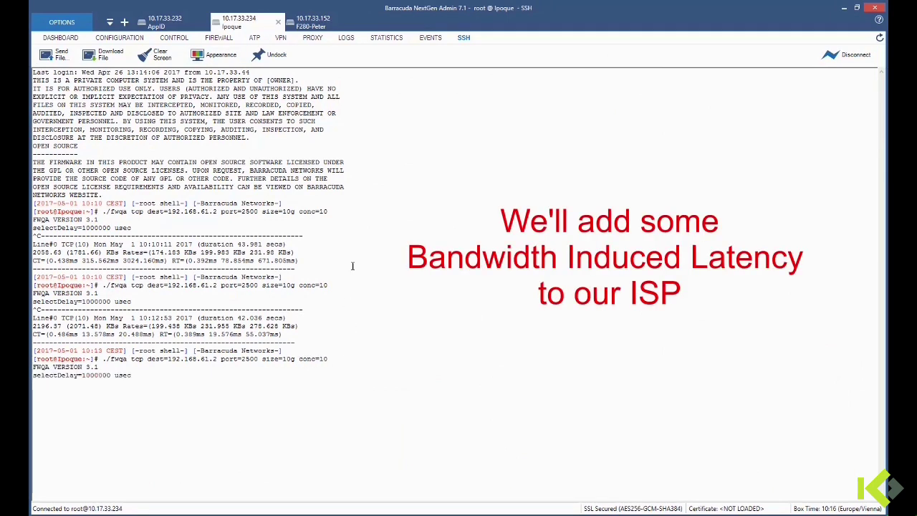
{"action": "left_click", "coordinate": [172, 22]}
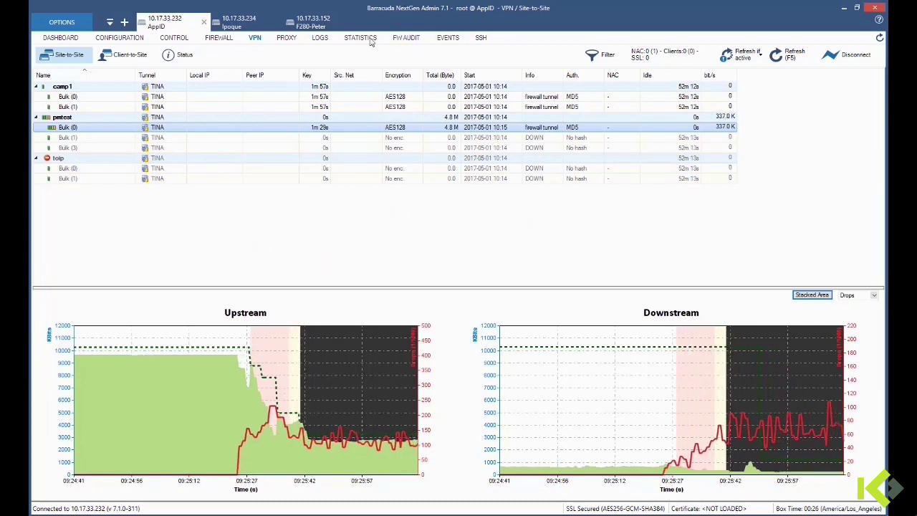
Step: Switch to the 10.17.33.234 Ipoque SSH terminal to see the finished fwqa test output
{"action": "left_click", "coordinate": [251, 26]}
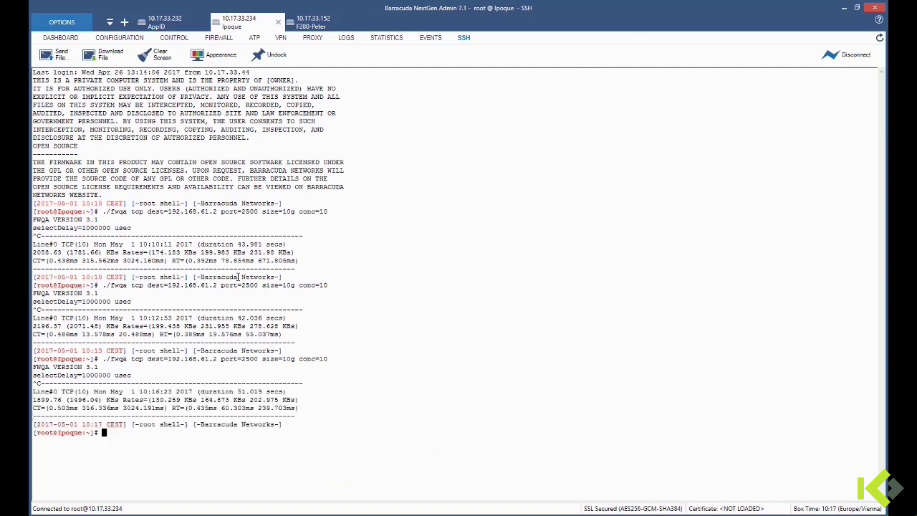
Step: Go back to the 10.17.33.232 AppID tab
{"action": "left_click", "coordinate": [163, 21]}
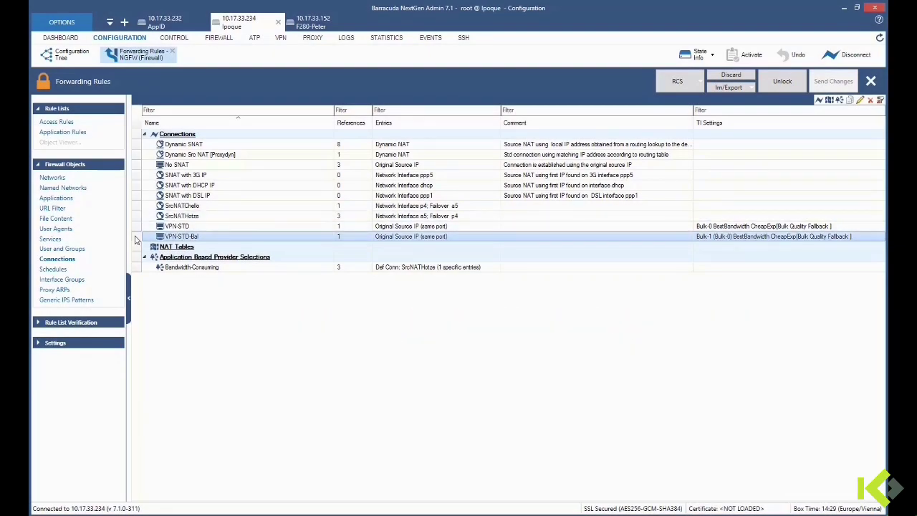
Step: Set VPN-STD-Bal's Dynamic Transport Selection to Best Bandwidth and save the connection object
{"action": "double_click", "coordinate": [178, 236]}
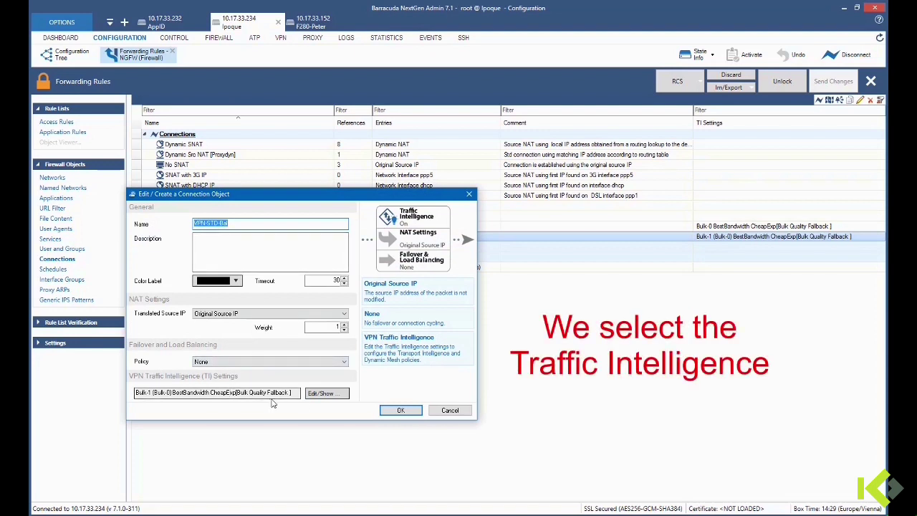
{"action": "left_click", "coordinate": [320, 395]}
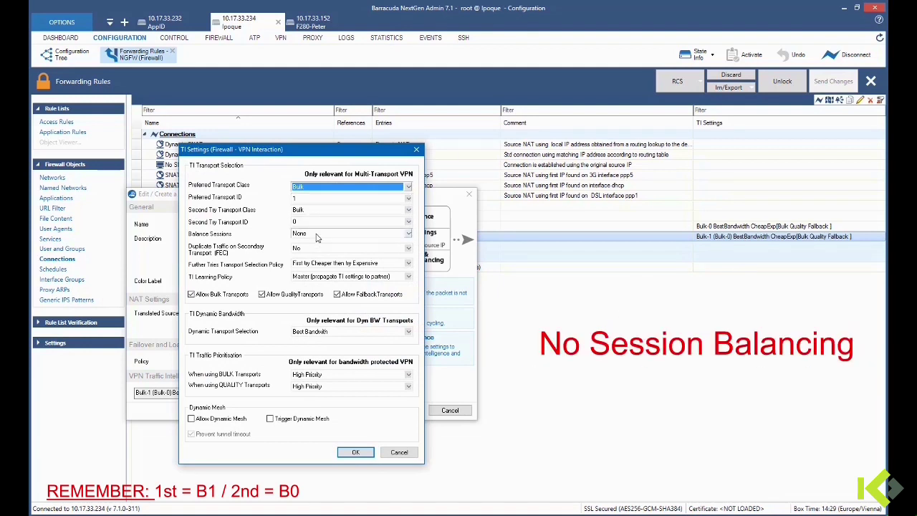
{"action": "left_click", "coordinate": [326, 332]}
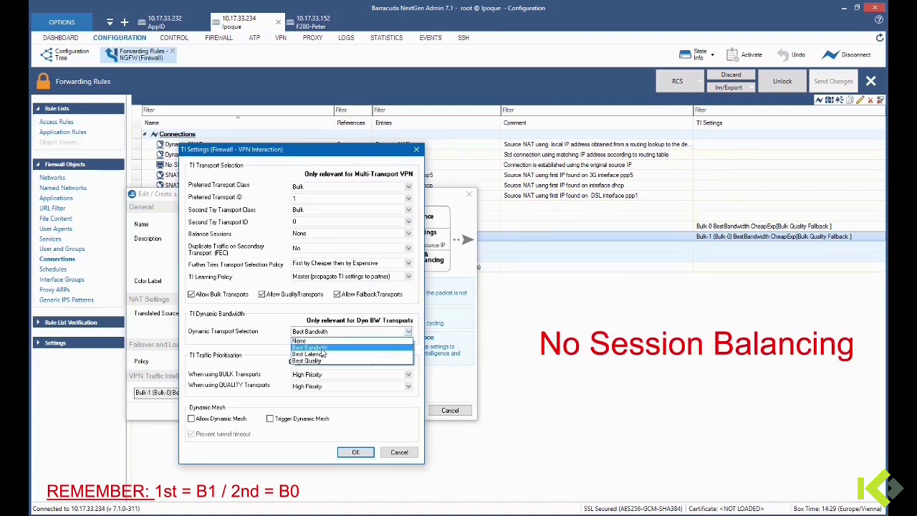
{"action": "left_click", "coordinate": [322, 349]}
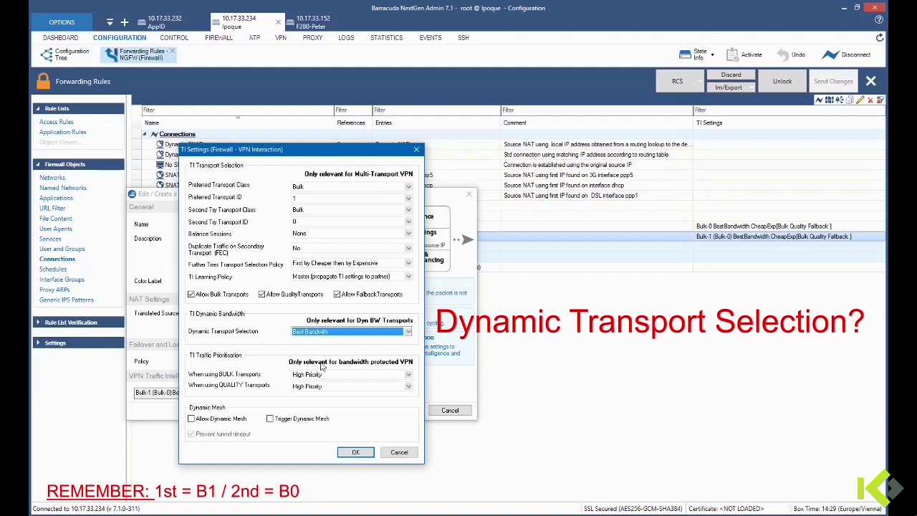
{"action": "left_click", "coordinate": [356, 453]}
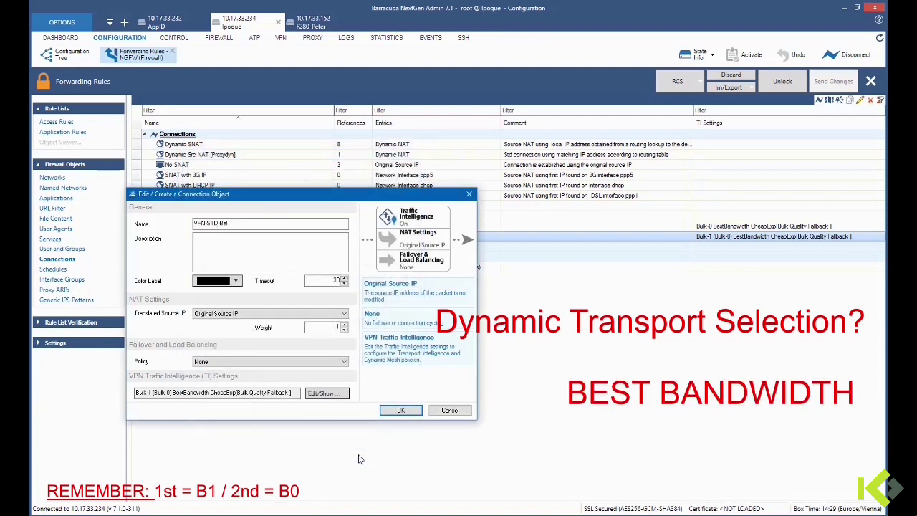
{"action": "left_click", "coordinate": [400, 411]}
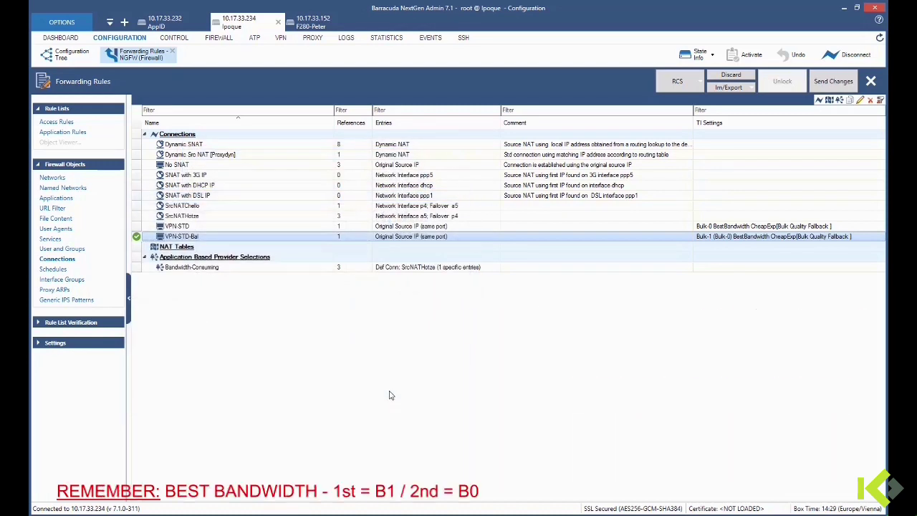
Step: Send and activate the changed forwarding-rule configuration
{"action": "left_click", "coordinate": [826, 84]}
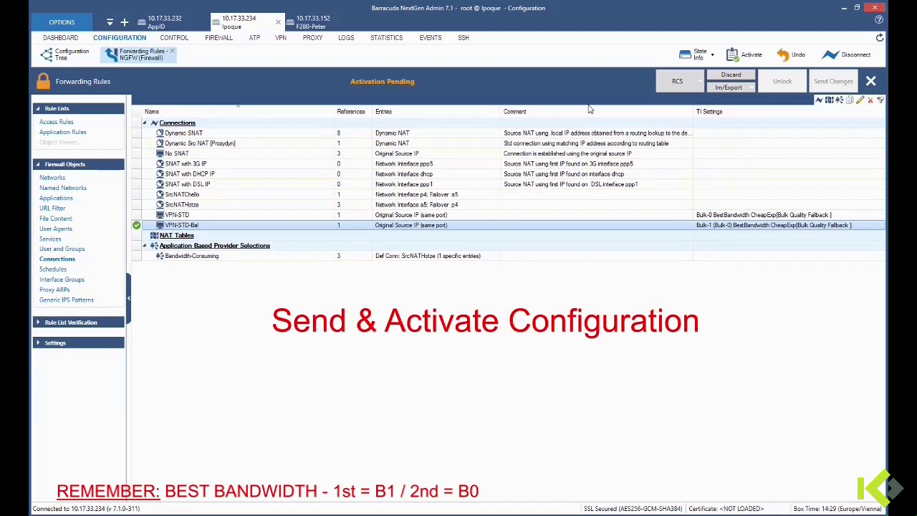
{"action": "left_click", "coordinate": [388, 86]}
{"action": "left_click", "coordinate": [458, 276]}
Step: Check the TI ID of the live firewall sessions, then view the Site-to-Site tunnels on Bulk (0)
{"action": "left_click", "coordinate": [220, 38]}
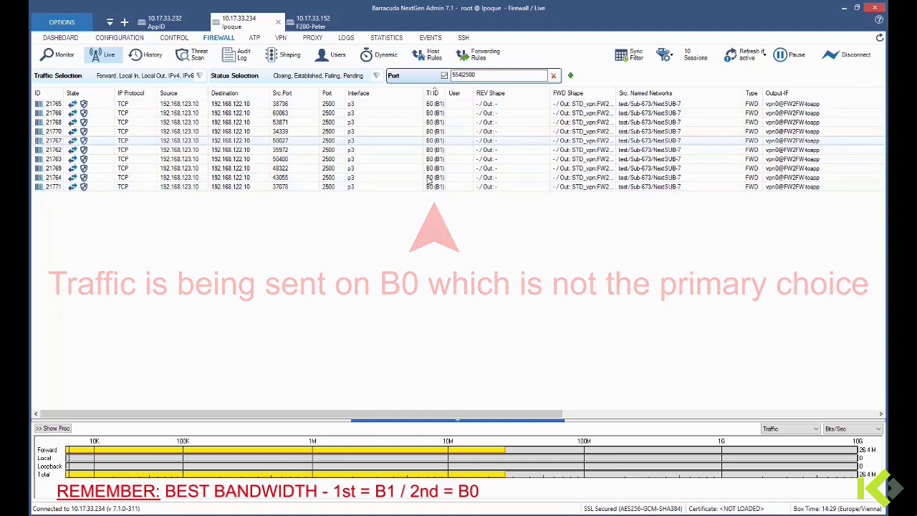
{"action": "left_click", "coordinate": [281, 40]}
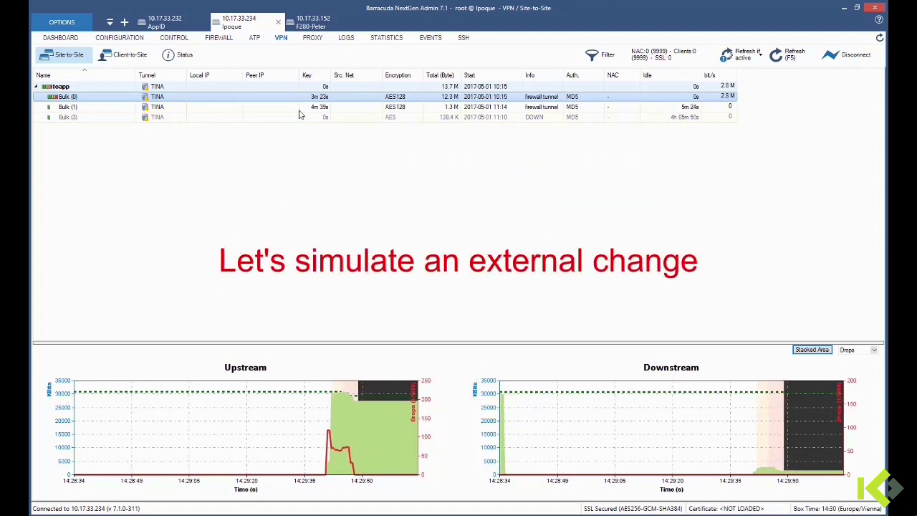
Step: On the F280 firewall, set the p2 and p3 outbound shaping rates to 5 MBit/s and activate
{"action": "left_click", "coordinate": [311, 22]}
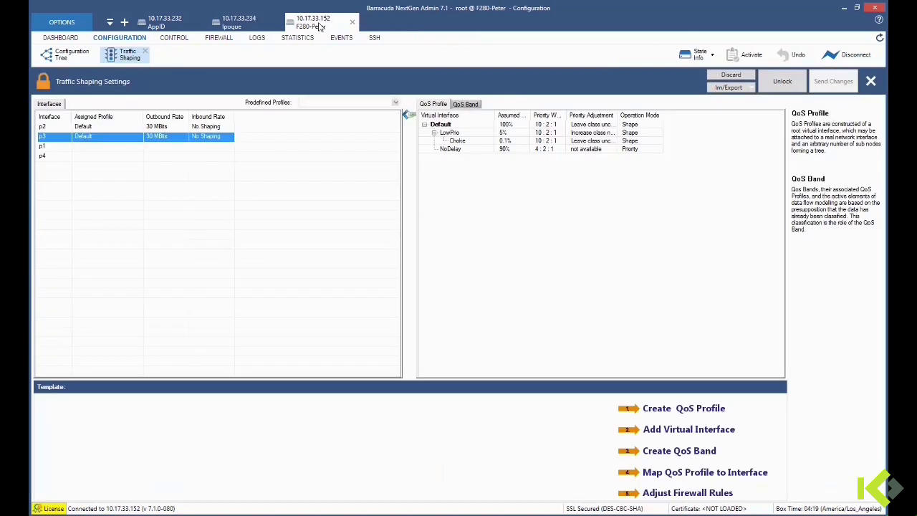
{"action": "double_click", "coordinate": [159, 128]}
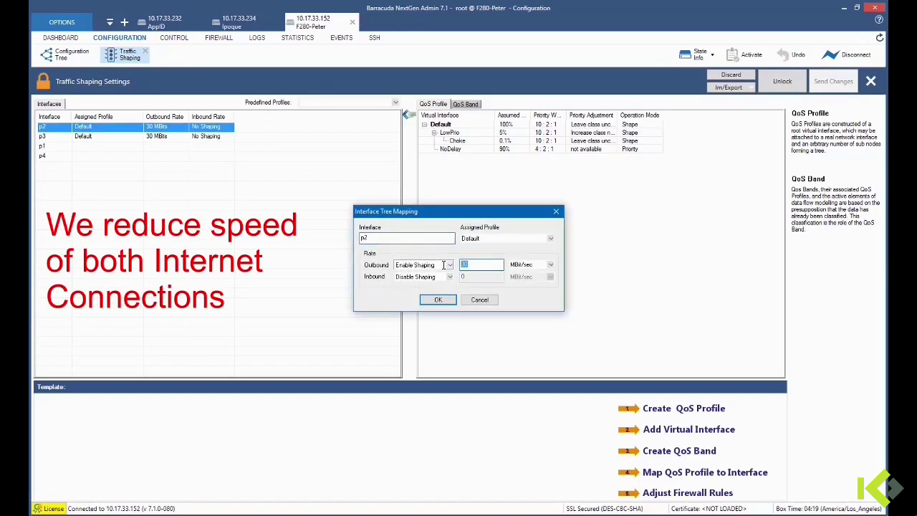
{"action": "type", "text": "5"}
{"action": "left_click", "coordinate": [438, 300]}
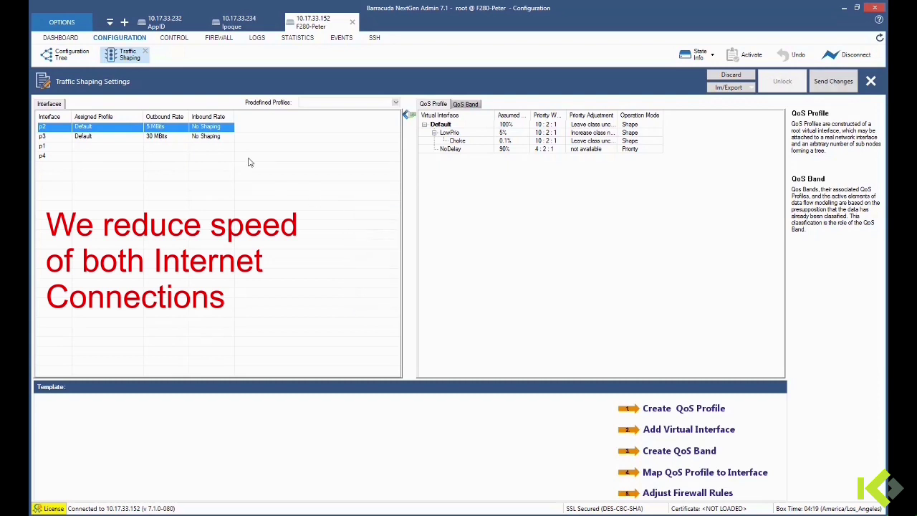
{"action": "double_click", "coordinate": [187, 136]}
{"action": "double_click", "coordinate": [480, 264]}
{"action": "type", "text": "5"}
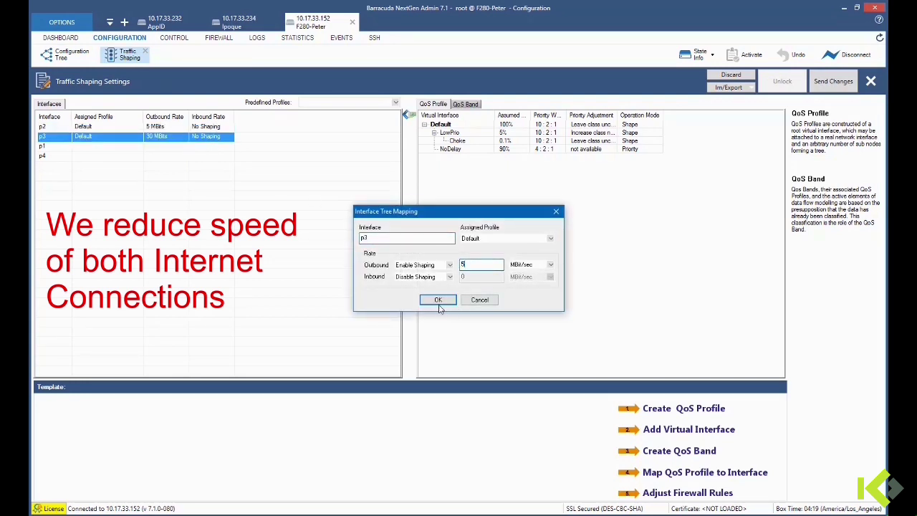
{"action": "left_click", "coordinate": [438, 301]}
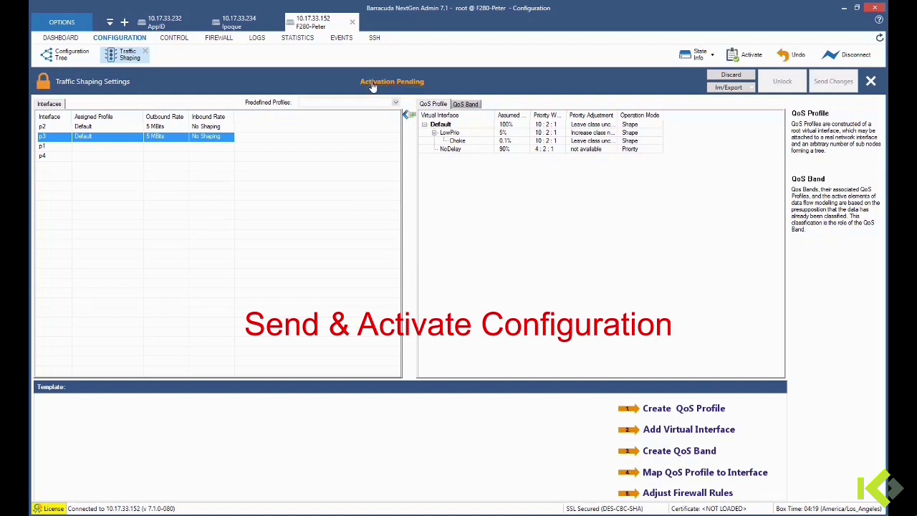
{"action": "left_click", "coordinate": [451, 278]}
Step: Display the Ipoque firewall's VPN Site-to-Site traffic graphs for the Bulk (1) transport
{"action": "left_click", "coordinate": [237, 26]}
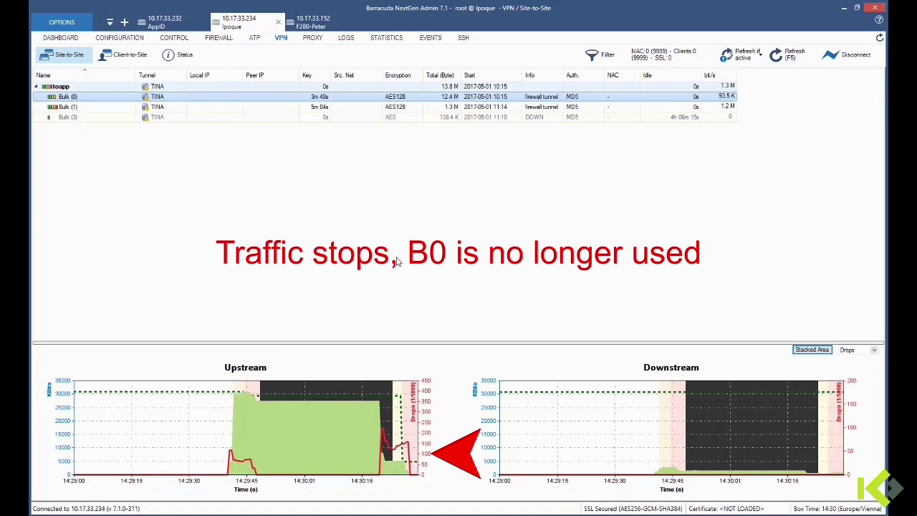
{"action": "left_click", "coordinate": [86, 107]}
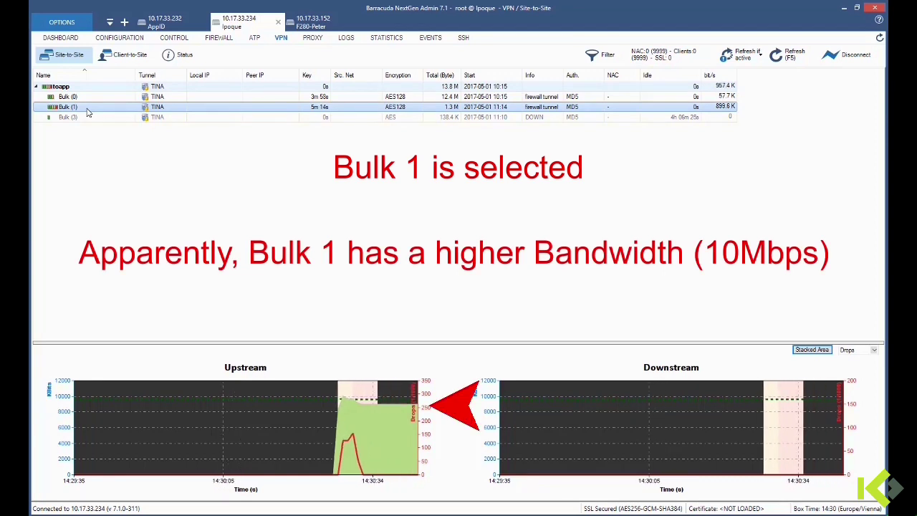
Step: Show Ipoque's live firewall session list, with the port-2500 connections now on B1
{"action": "left_click", "coordinate": [219, 39]}
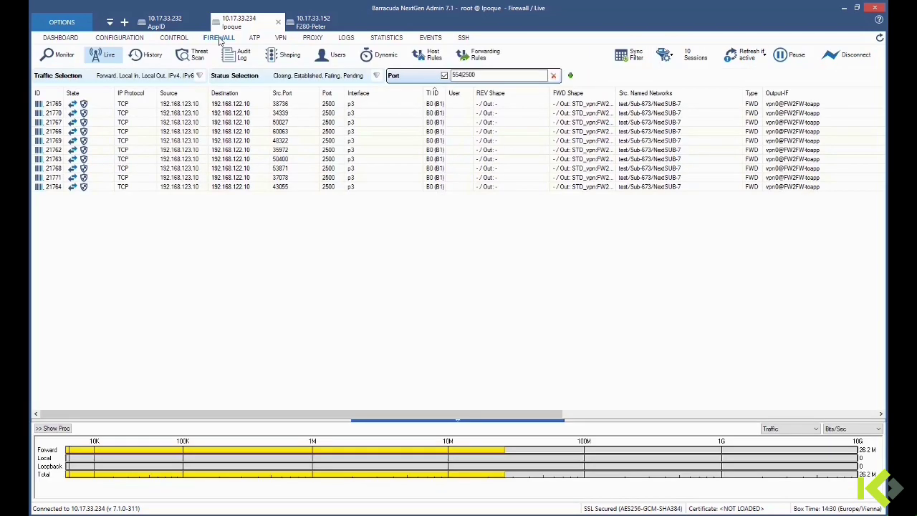